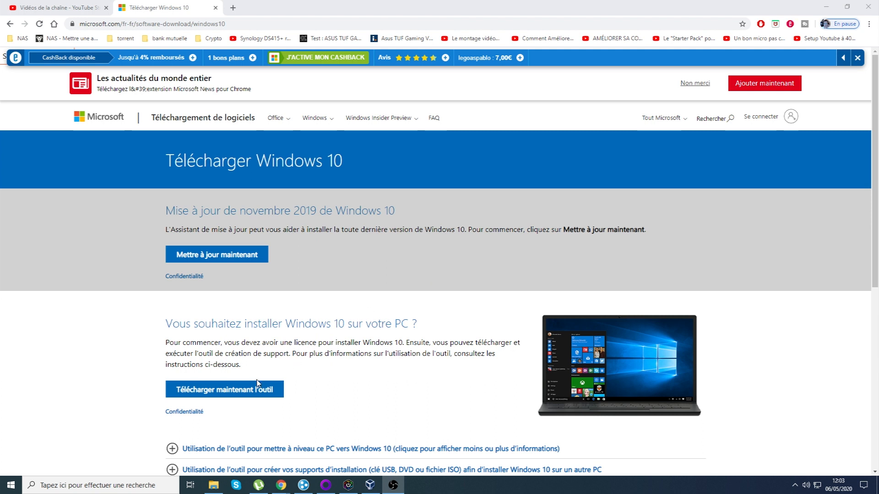
Download the Windows 10 media creation tool (MediaCreationTool.exe, 18.4 Mo) and open its download menu.
click(245, 391)
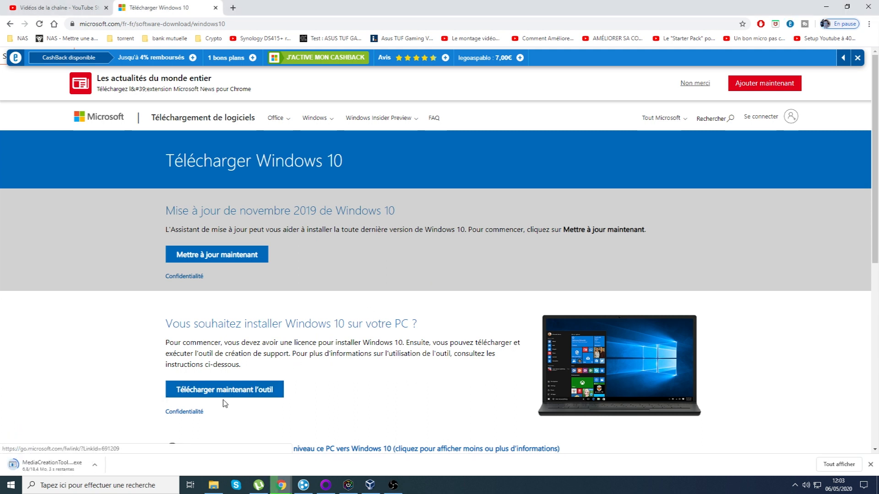
click(94, 465)
Launch the downloaded tool, accept the licence, choose 'Créer un support d'installation' and untick recommended options.
click(111, 449)
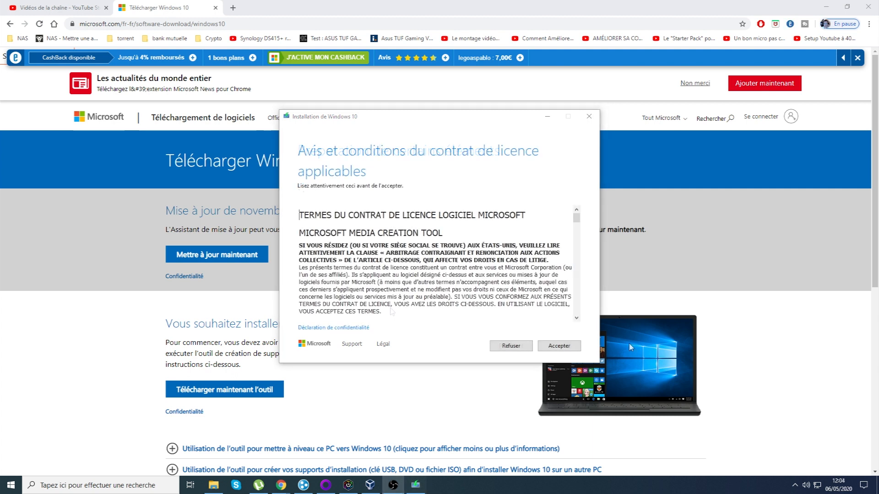
click(572, 349)
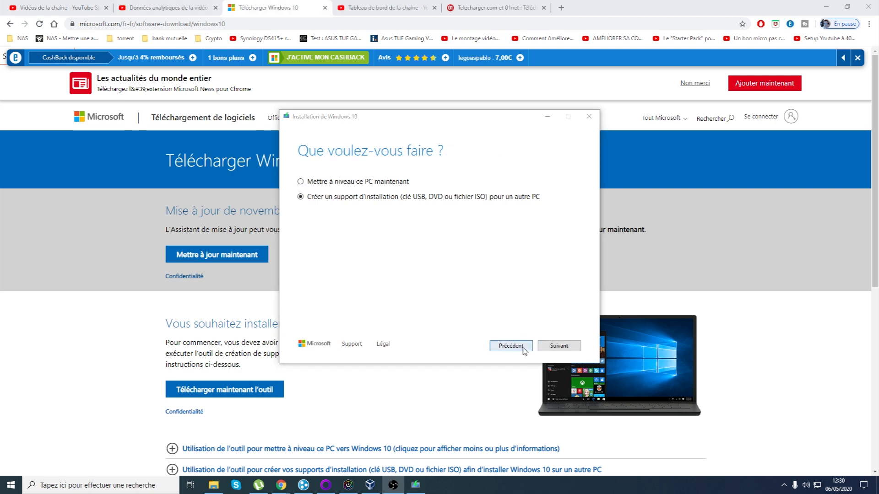
click(559, 348)
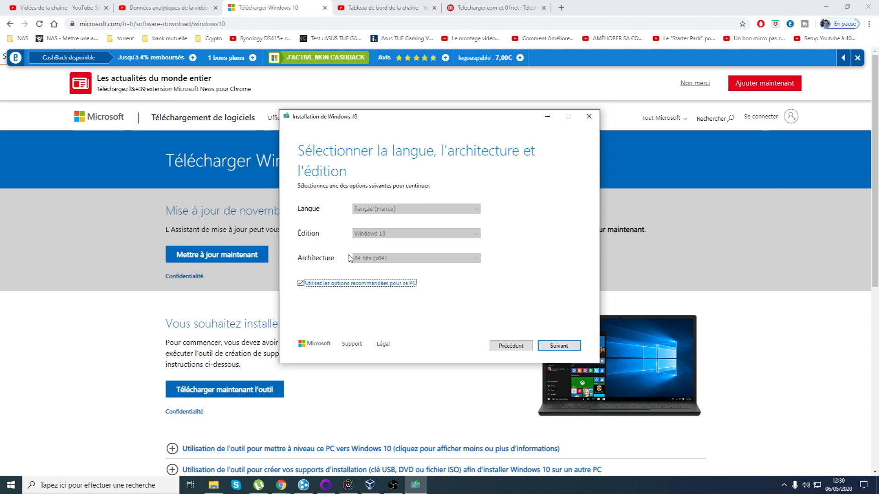
click(306, 284)
Set language to français (France), edition to Windows 10 and architecture to 64 bits (x64).
click(394, 208)
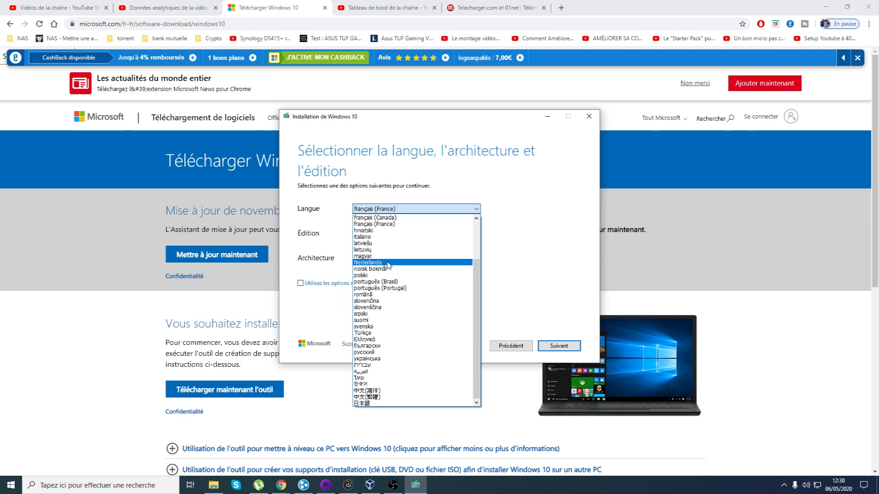
click(387, 223)
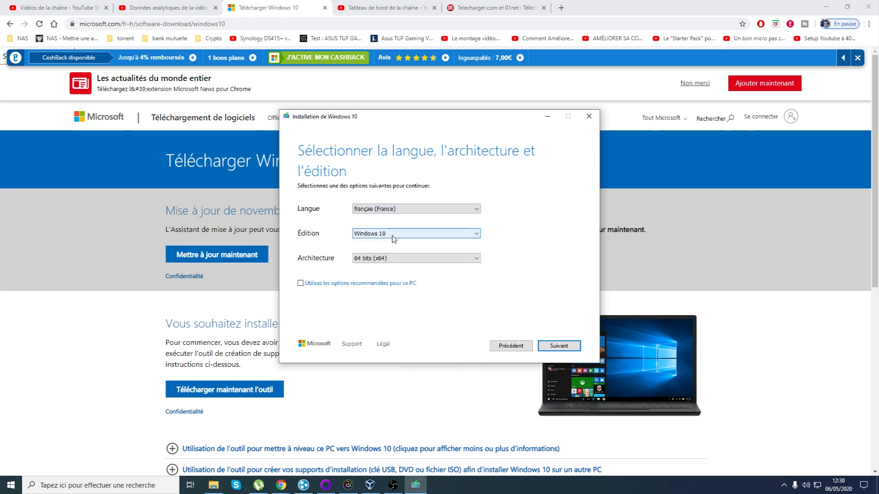
click(383, 212)
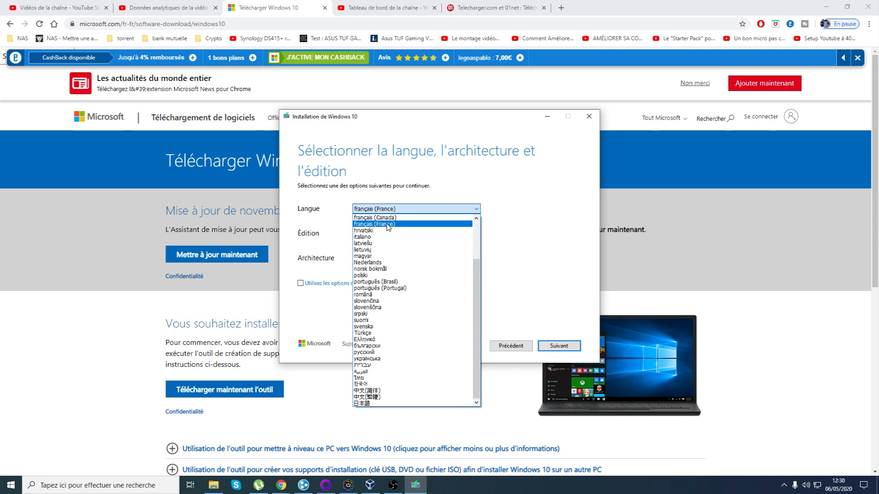
click(389, 225)
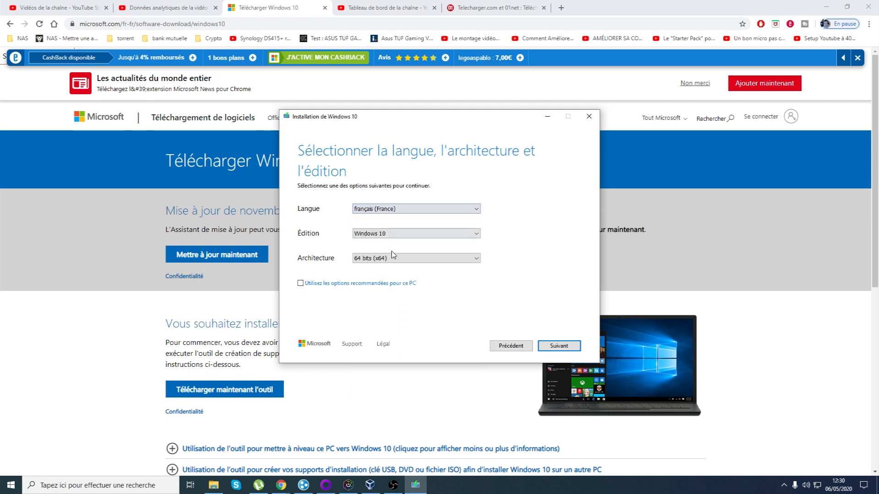
click(386, 235)
click(373, 242)
click(369, 234)
click(349, 236)
click(382, 259)
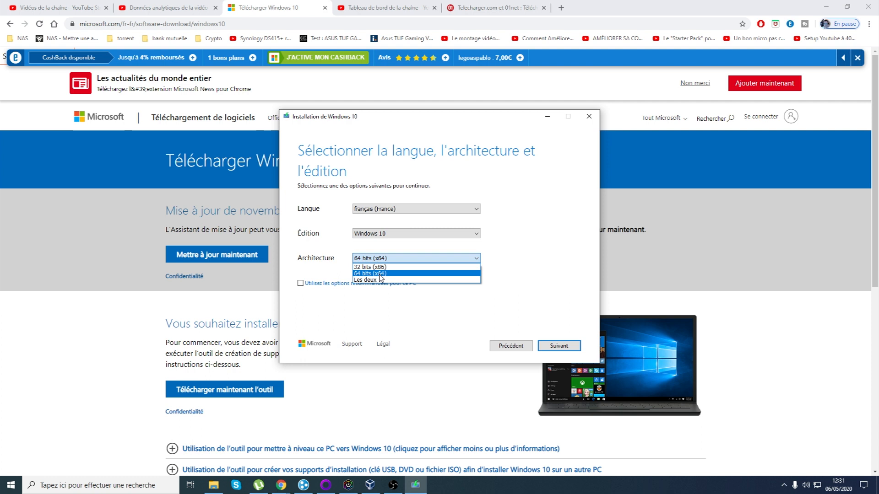
click(379, 274)
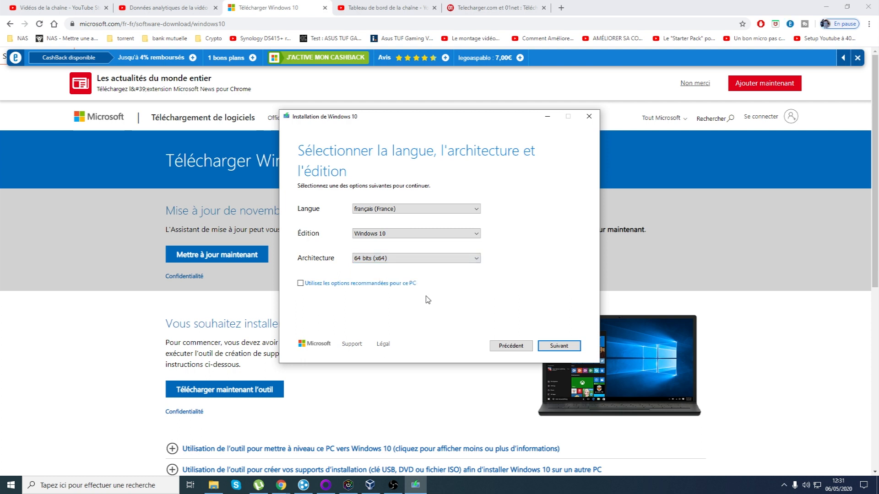
Write the installer to the ESD-USB (I:) USB flash drive, click Terminer, then minimize Chrome.
click(554, 349)
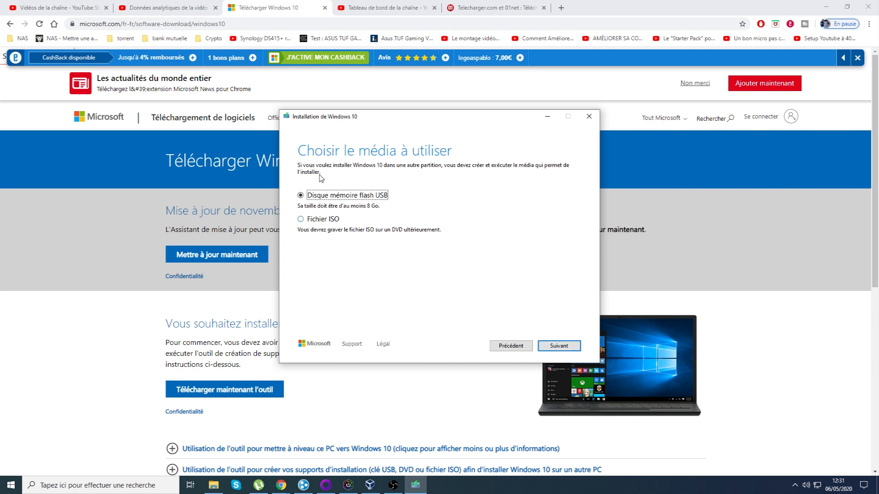
click(556, 348)
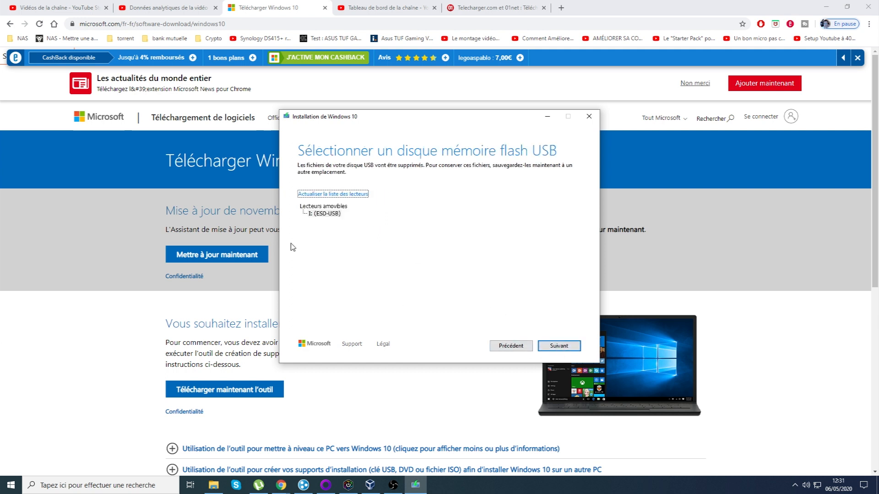
click(549, 348)
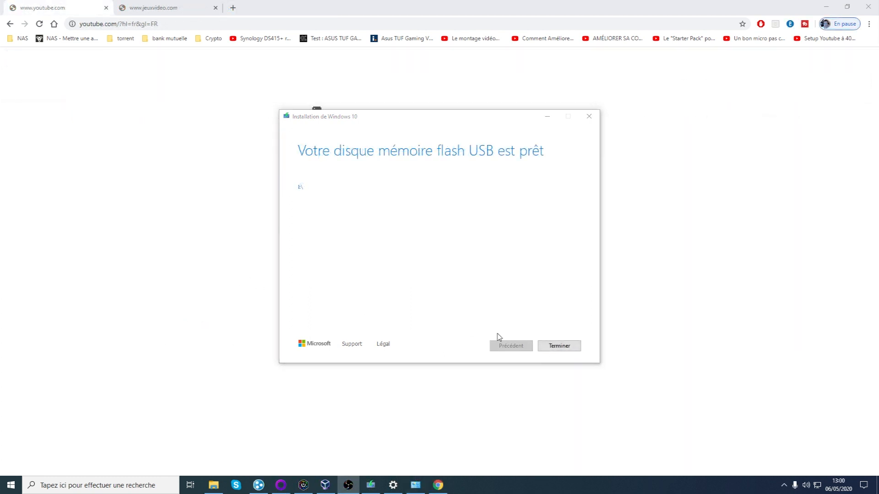
click(563, 349)
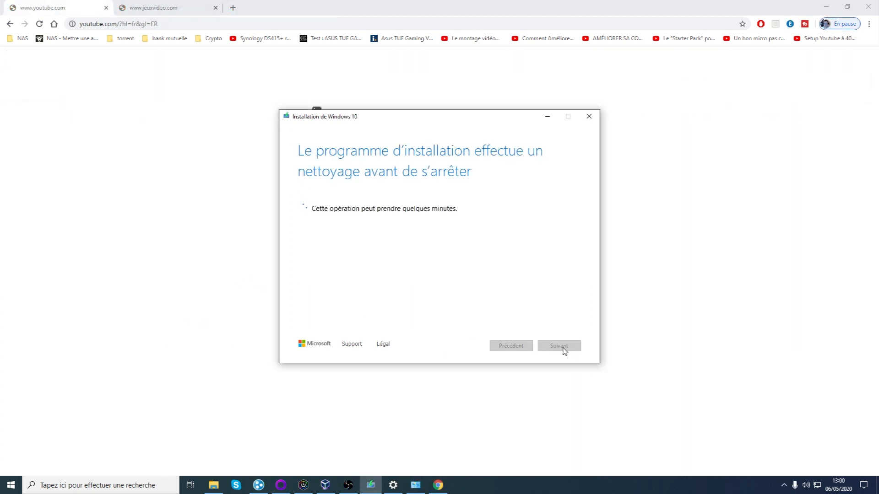
click(826, 7)
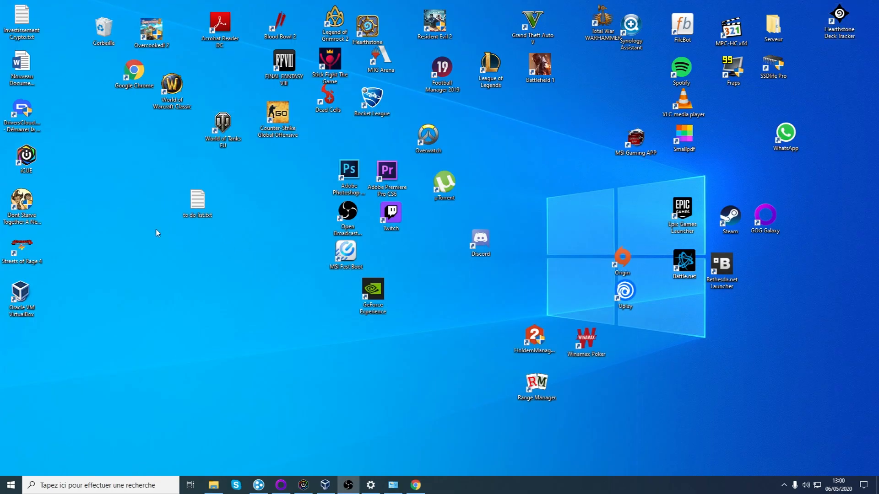
Browse to Ce PC > ESD-USB (I:) in File Explorer and select the installation files.
click(213, 485)
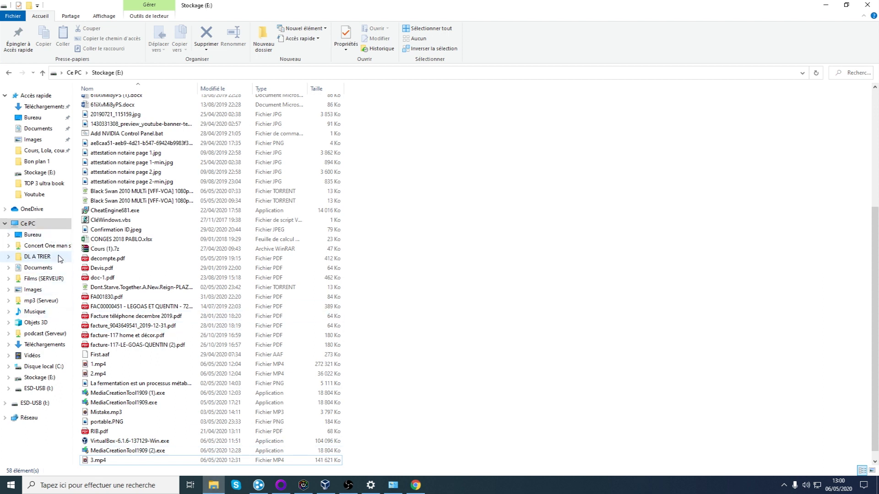
click(18, 226)
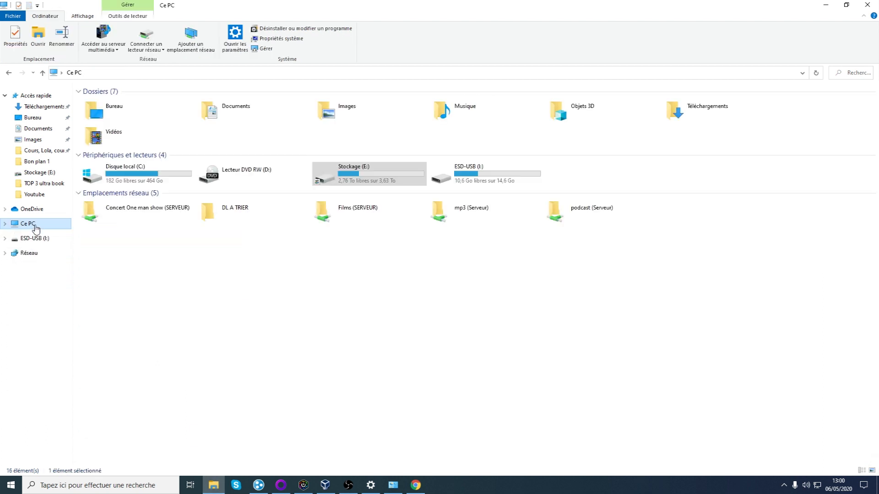
double_click(487, 179)
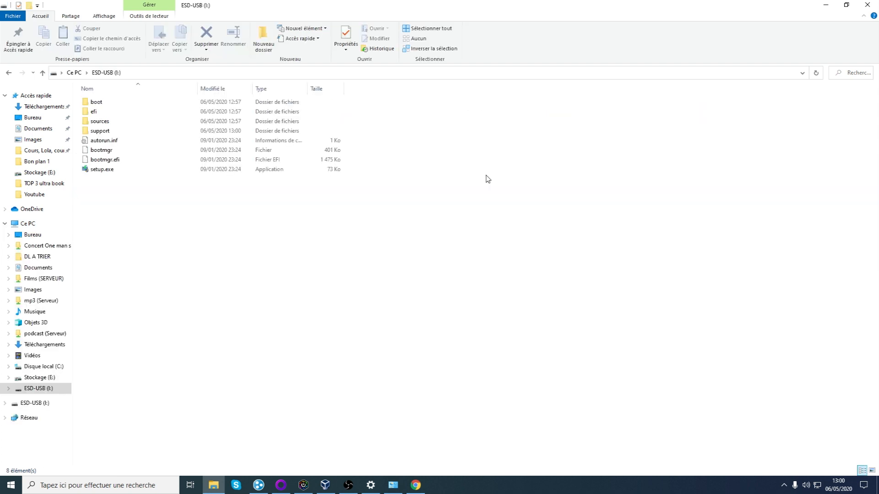
drag(240, 243, 206, 242)
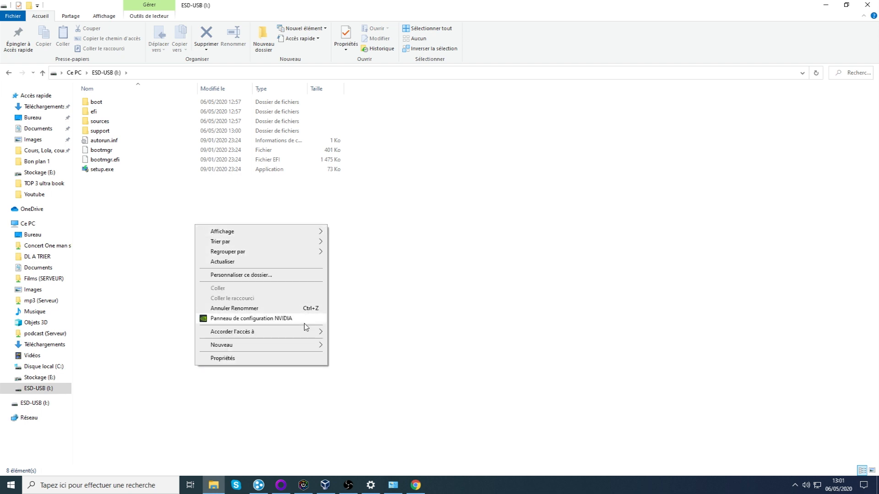
Create a new folder named 'Pilote' on the ESD-USB (I:) drive.
mouse_move(303, 347)
click(348, 346)
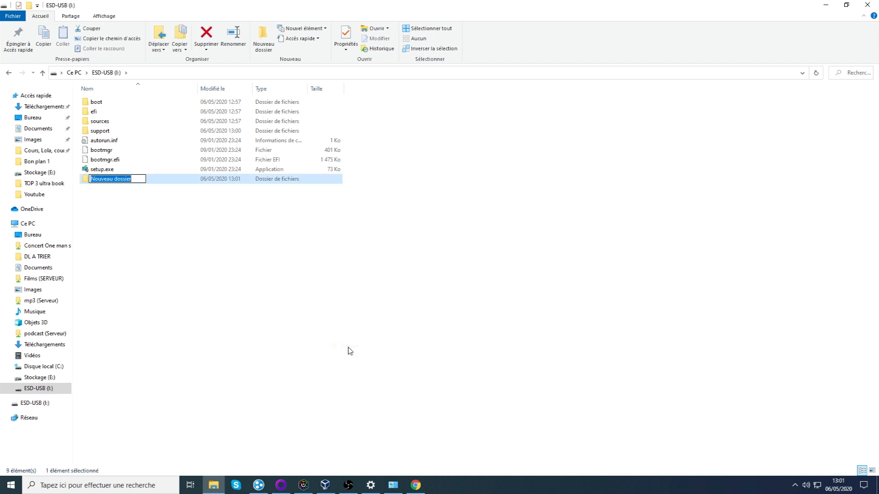
key(BackSpace)
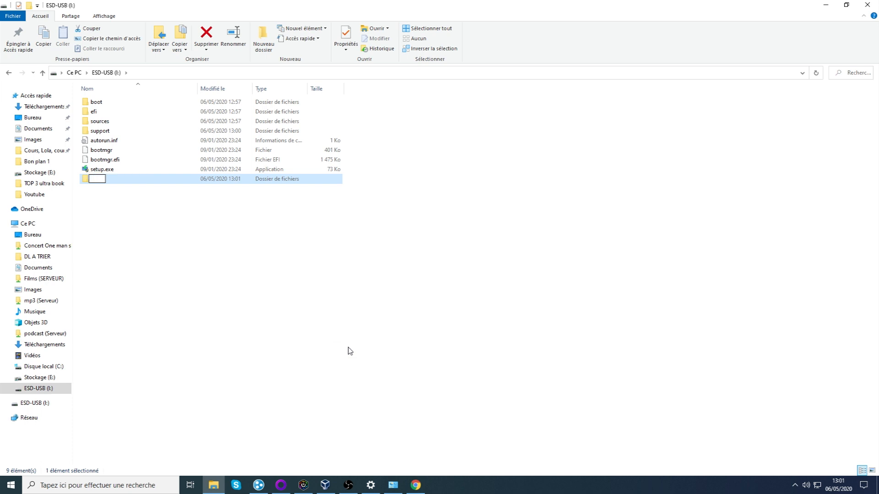
text(Pilote)
key(Return)
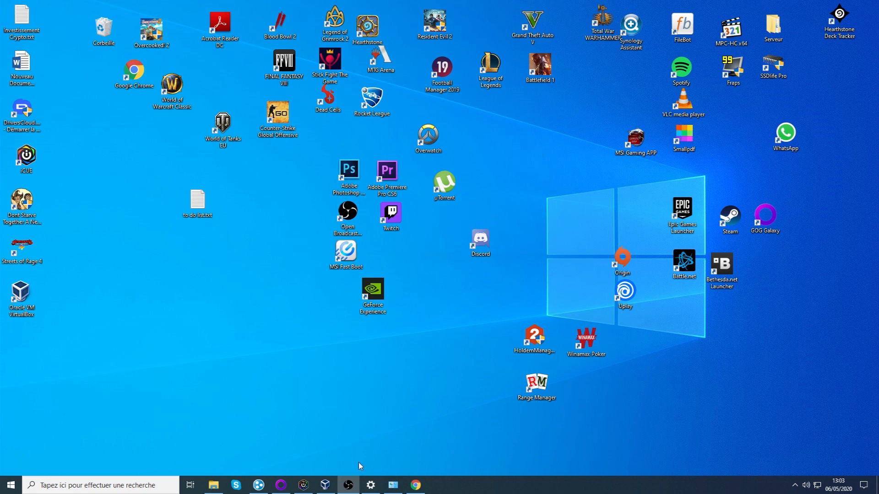
Restore the VirtualBox manager and start the Easy hardware virtual machine.
mouse_move(325, 484)
click(342, 467)
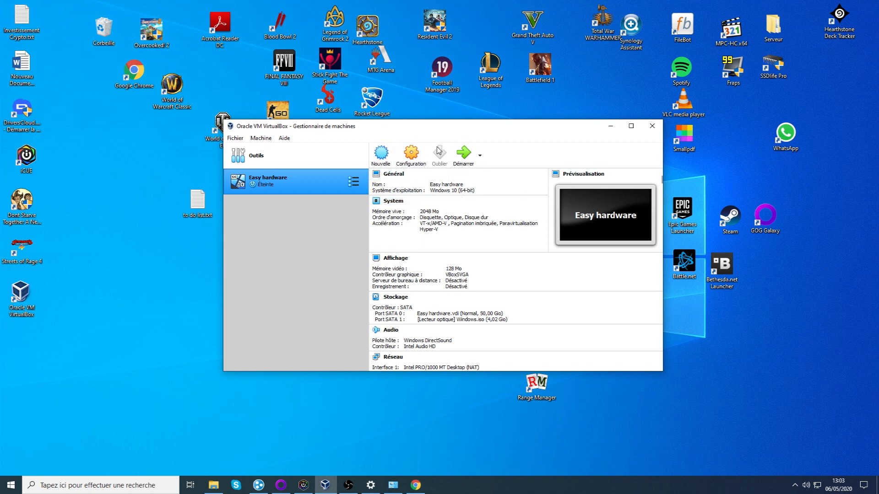
click(464, 158)
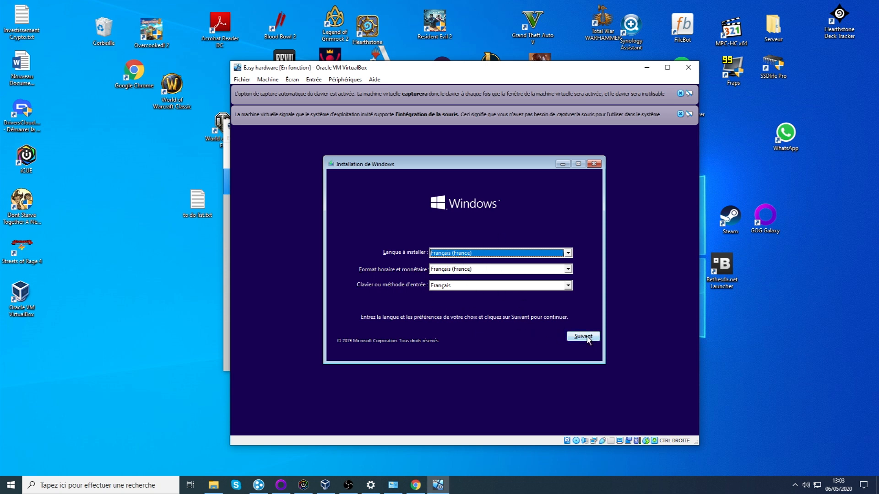
Maximize the VM, keep the French settings, choose Installer maintenant, and close both notification bars.
click(667, 67)
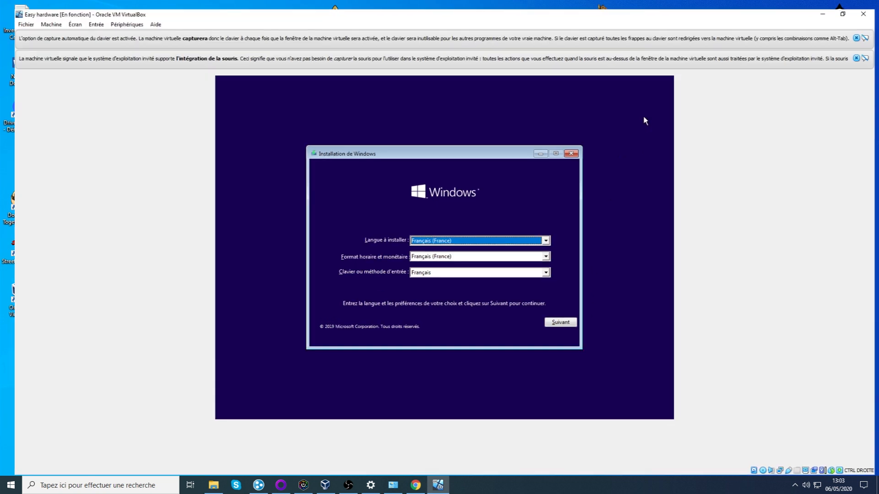
click(559, 320)
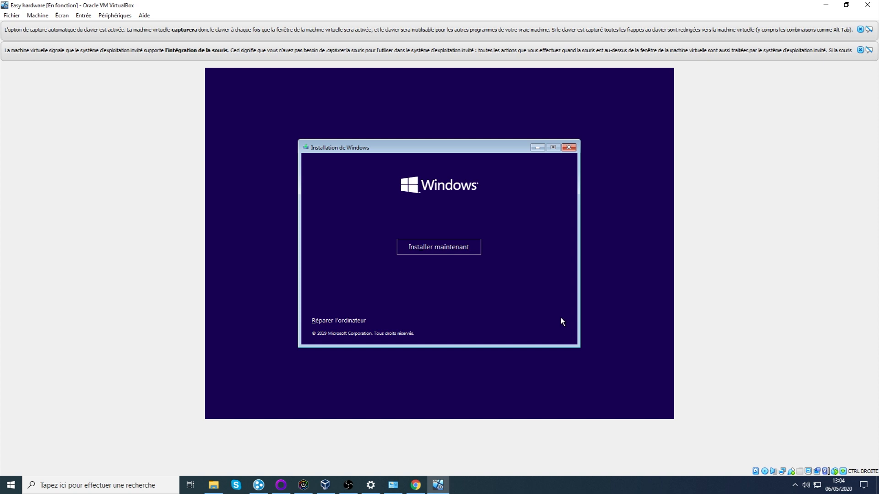
click(443, 241)
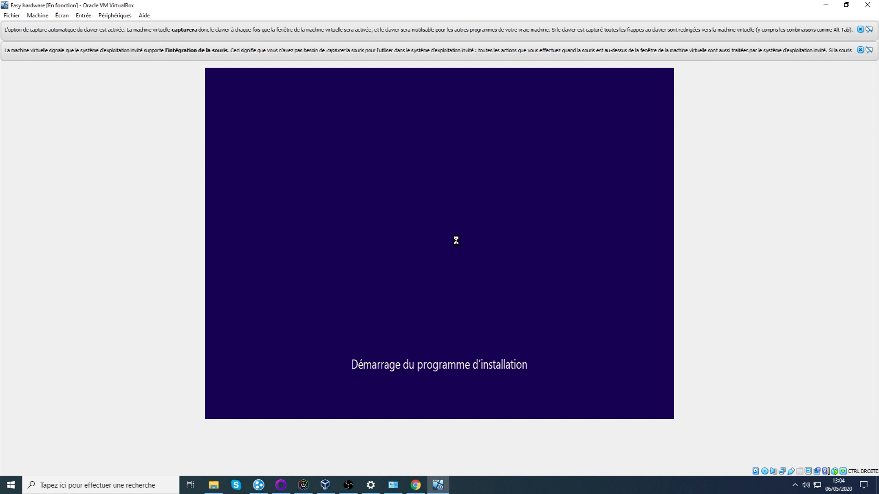
click(860, 49)
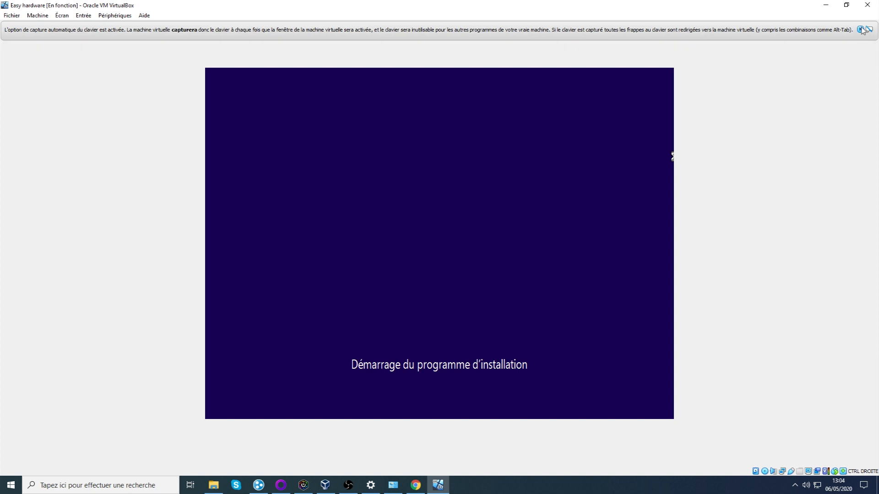
click(860, 29)
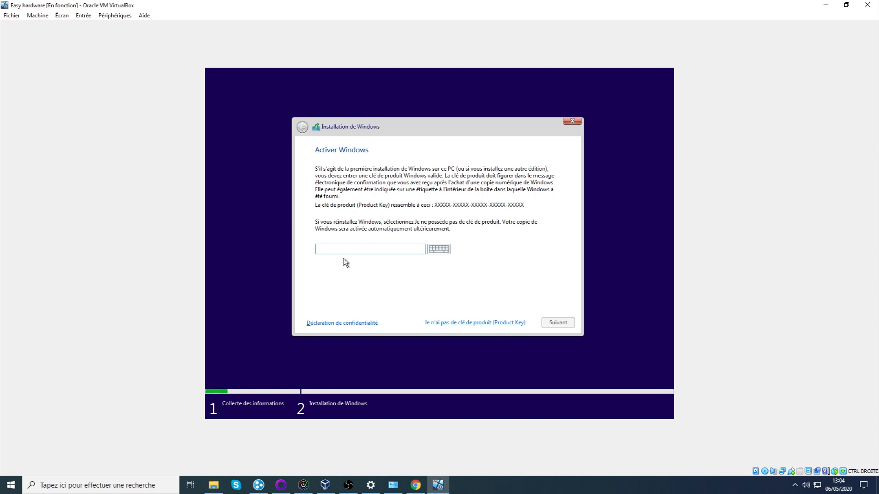
Skip the product key and select Windows 10 Professionnel as the edition to install.
click(489, 323)
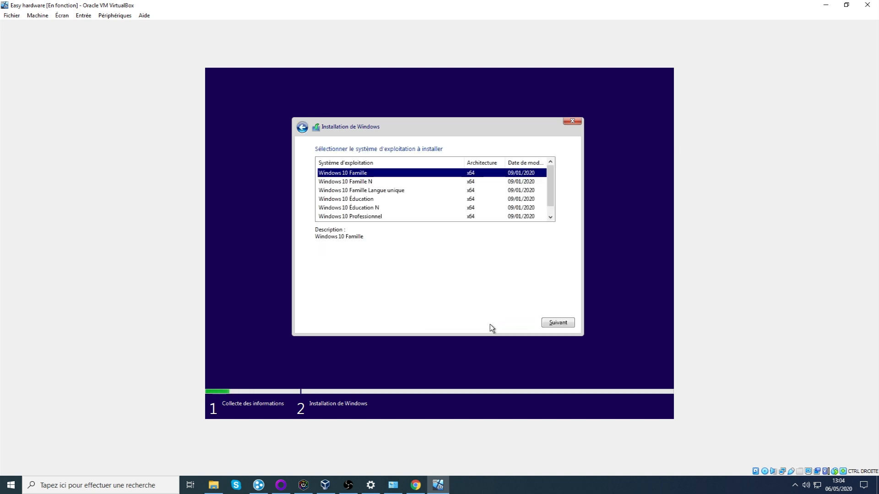
scroll(453, 195, down, 1)
scroll(453, 196, up, 1)
scroll(453, 196, down, 1)
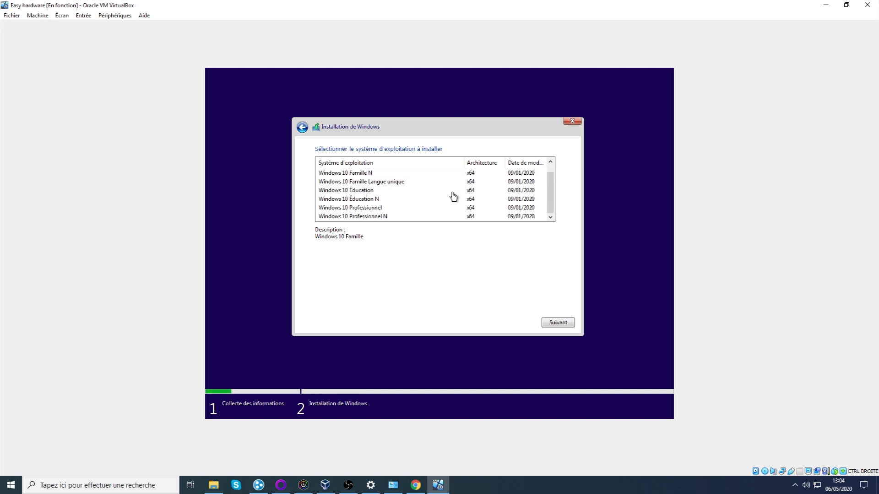
scroll(446, 197, up, 1)
scroll(446, 198, down, 1)
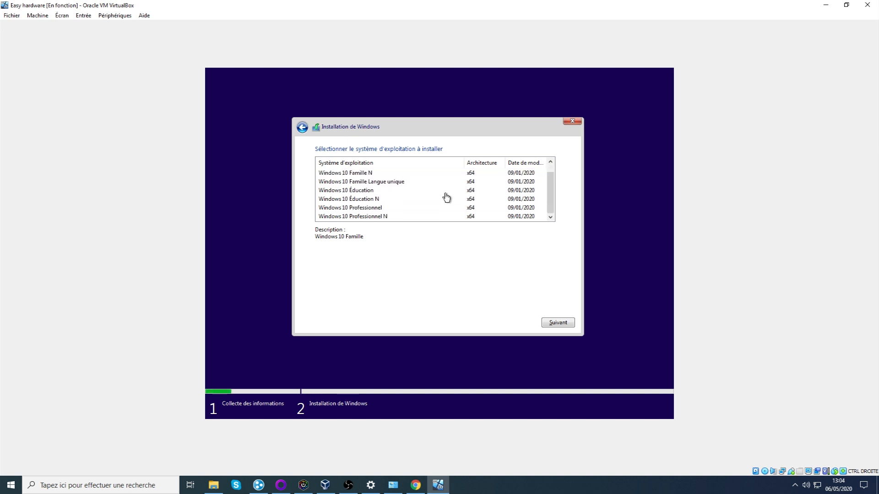
click(396, 209)
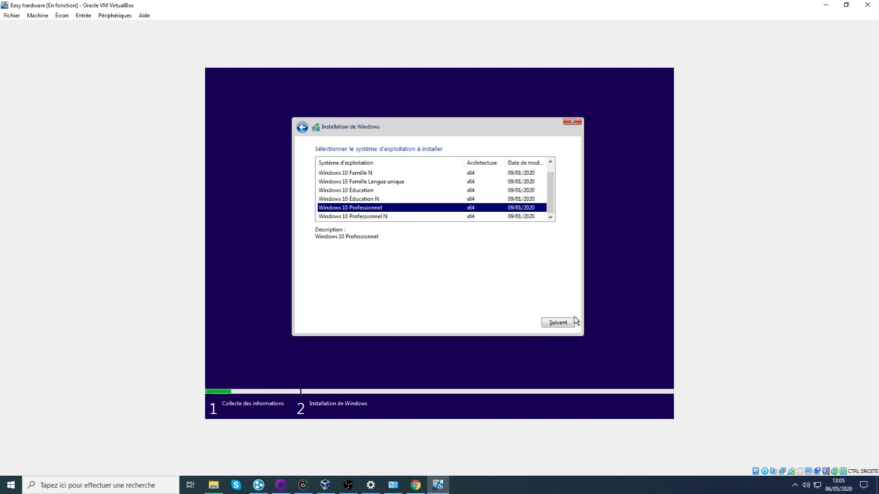
click(562, 324)
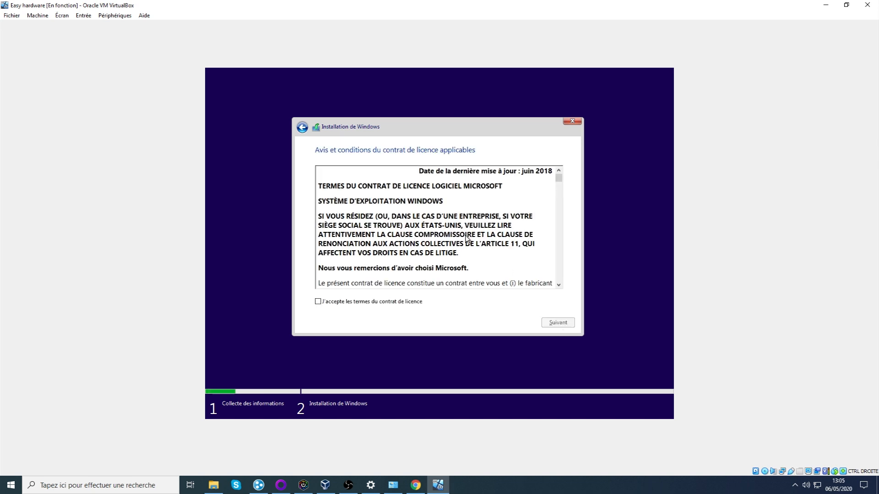
Scroll through the licence, tick 'J'accepte les termes du contrat de licence', and continue.
scroll(475, 211, down, 1)
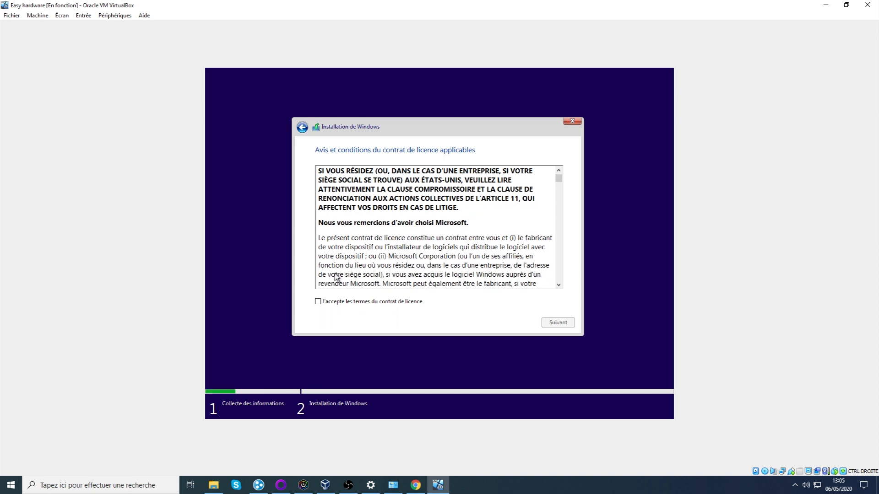
scroll(425, 229, up, 1)
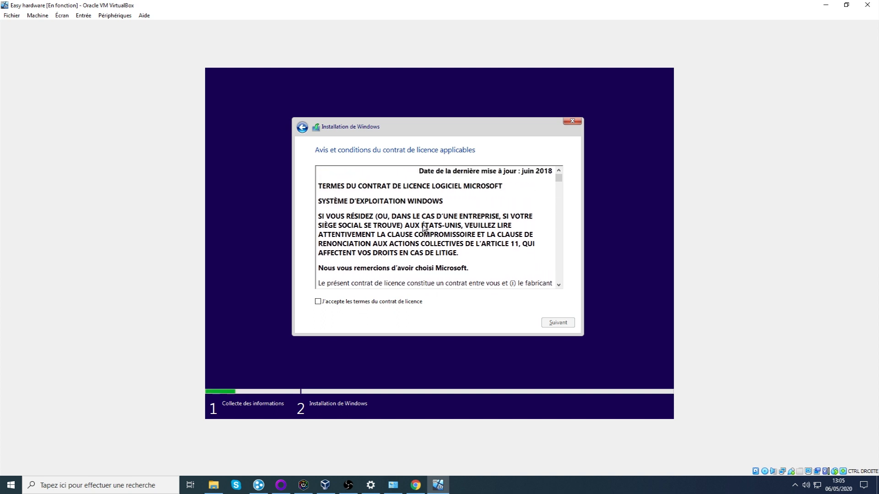
scroll(416, 219, down, 4)
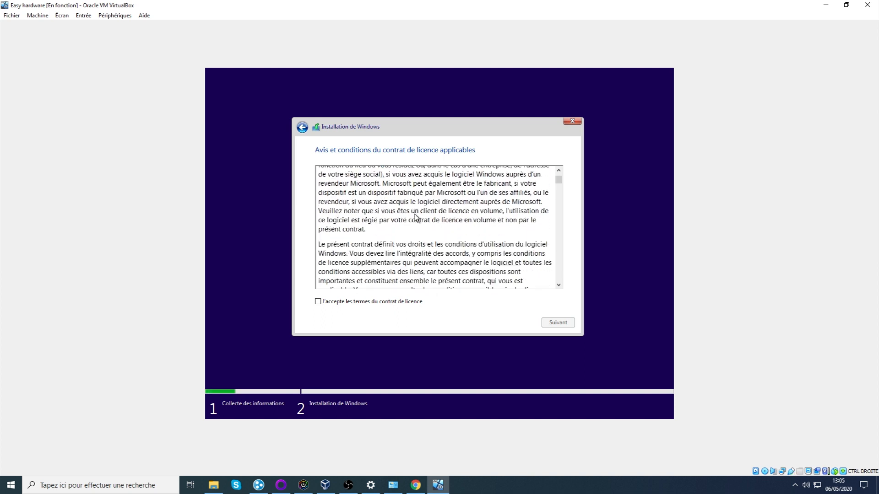
scroll(415, 213, up, 4)
scroll(412, 209, up, 1)
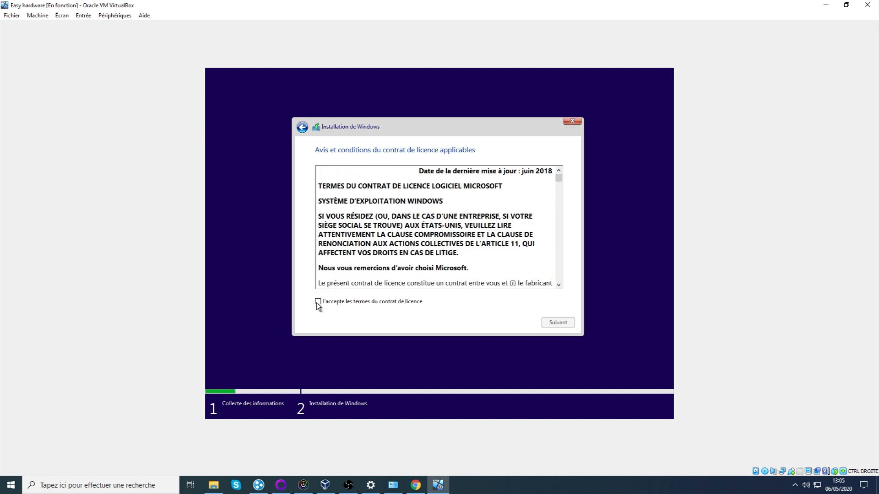
scroll(376, 261, down, 4)
scroll(525, 196, down, 6)
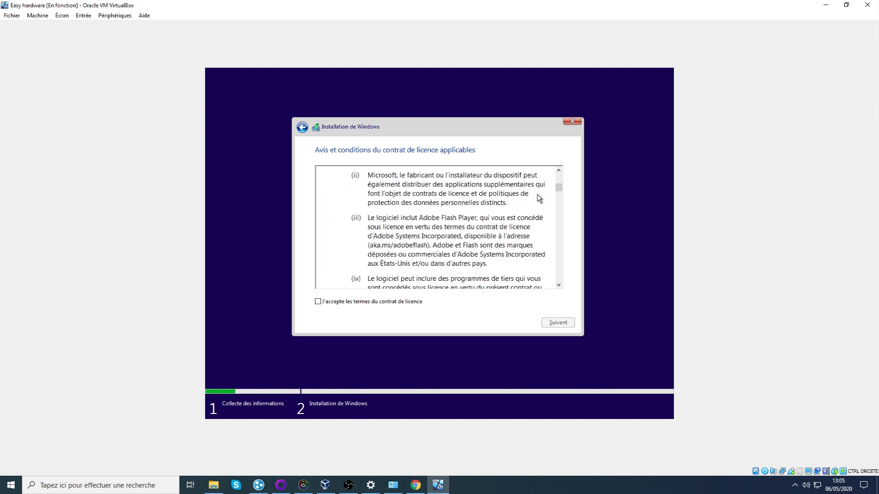
drag(559, 191, 561, 284)
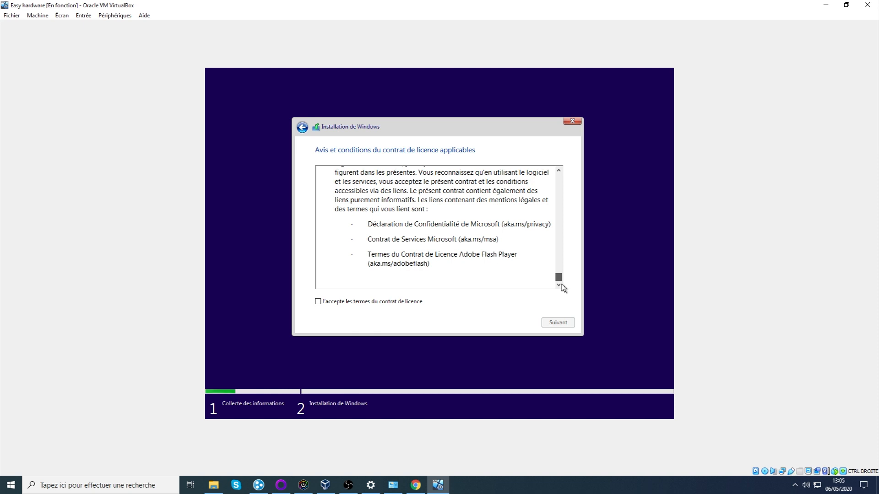
click(317, 301)
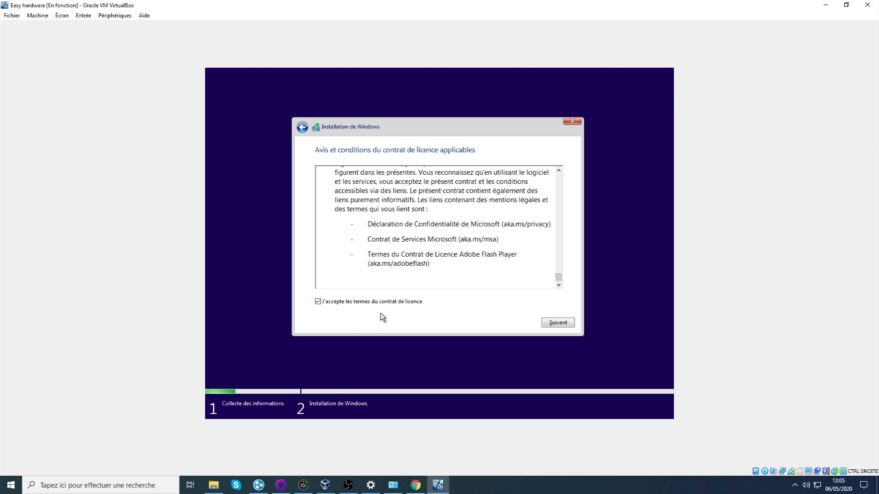
click(557, 323)
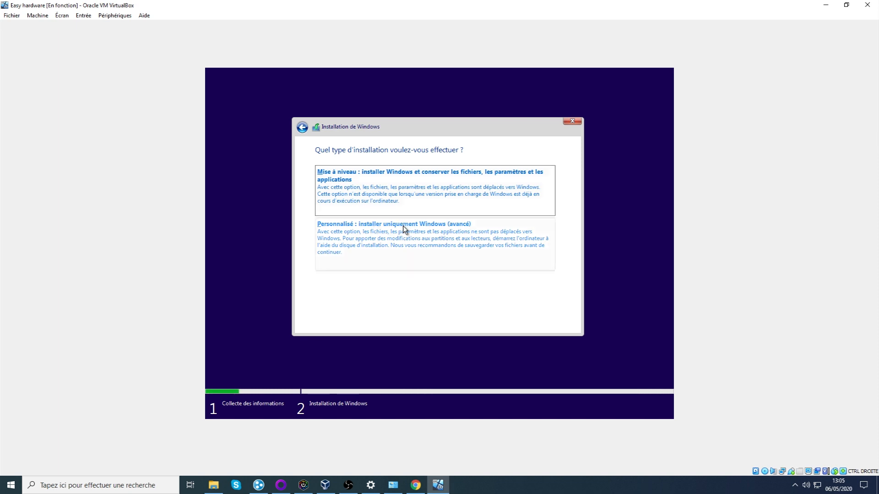
Choose the custom Windows-only install on Lecteur 0 Espace non alloué (50 GB).
click(409, 245)
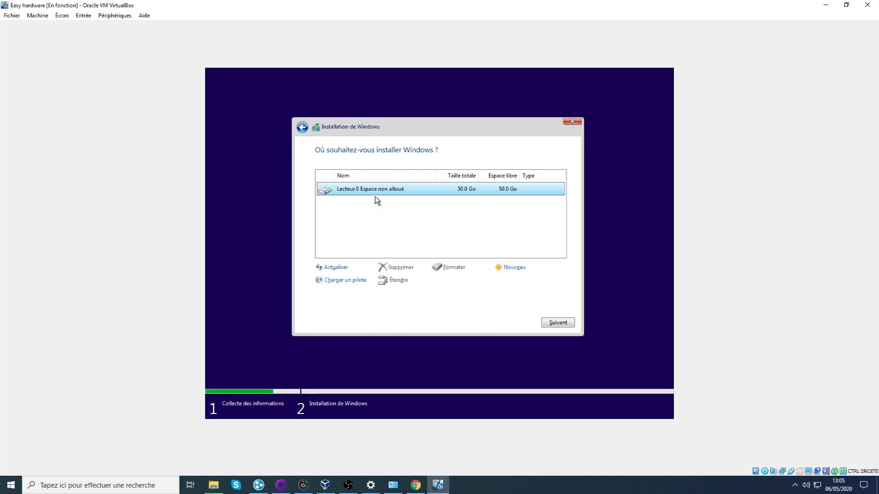
click(562, 322)
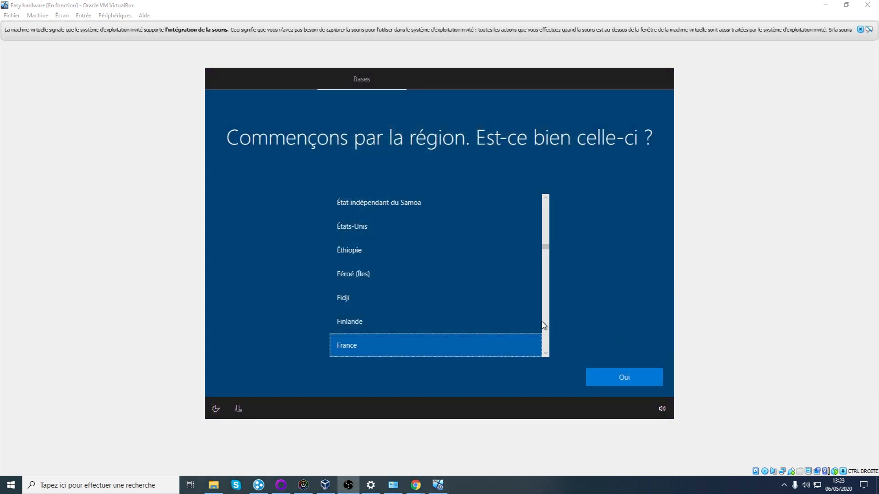
Keep France as the region and Français as the keyboard layout, with no second layout.
scroll(489, 284, down, 1)
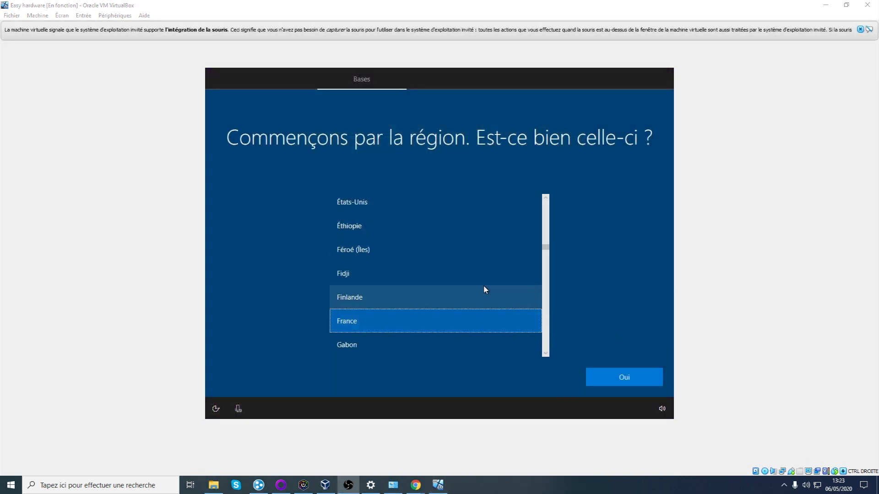
click(641, 377)
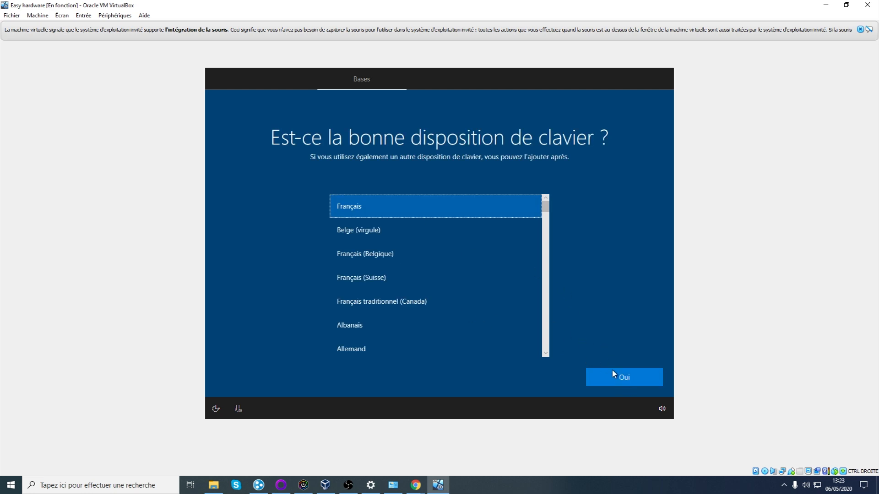
click(651, 382)
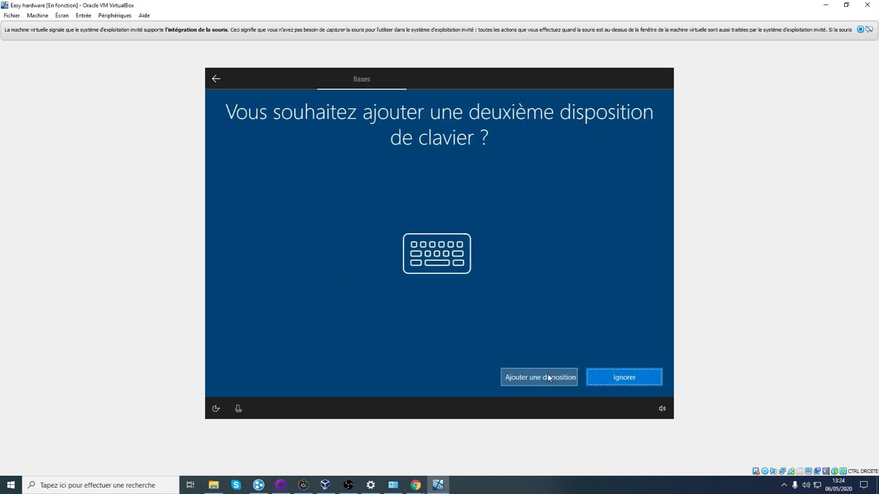
click(621, 382)
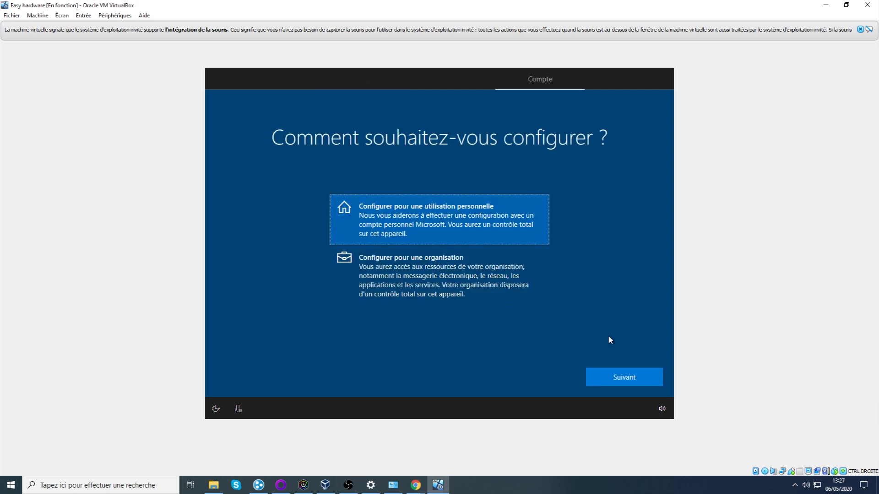
Set up for personal use and choose the offline 'Expérience limitée' instead of a Microsoft account.
click(638, 385)
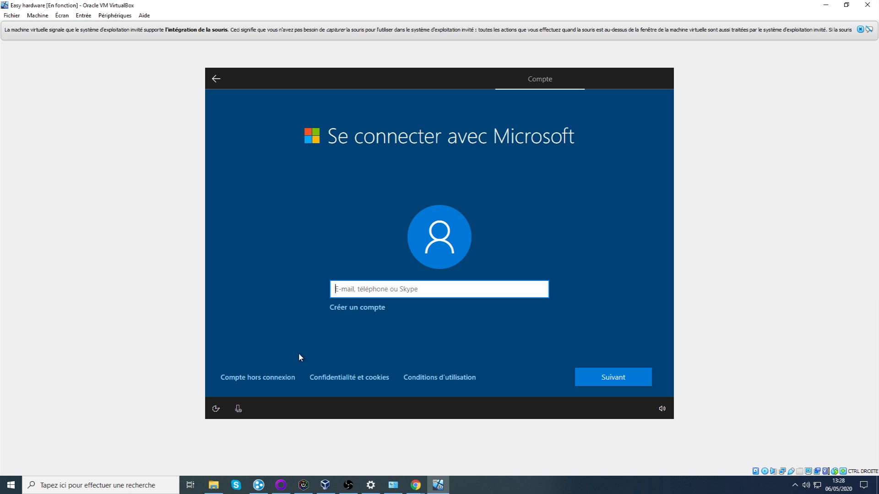
click(274, 381)
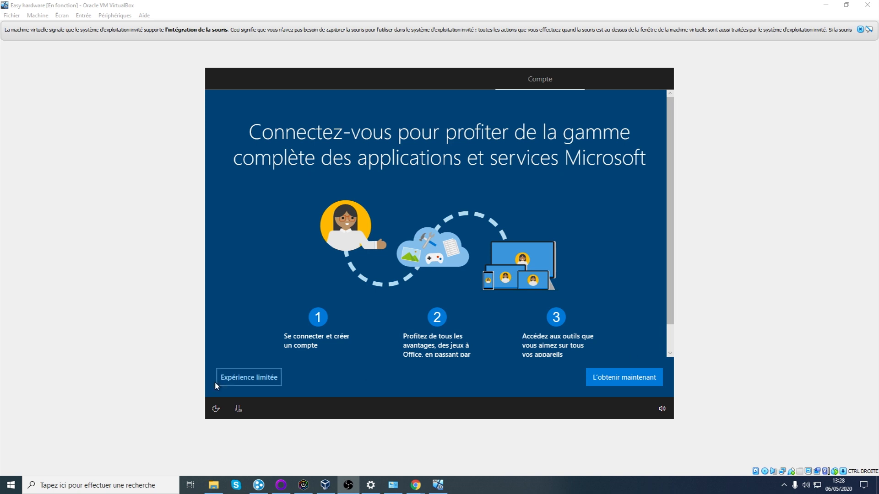
scroll(297, 344, down, 1)
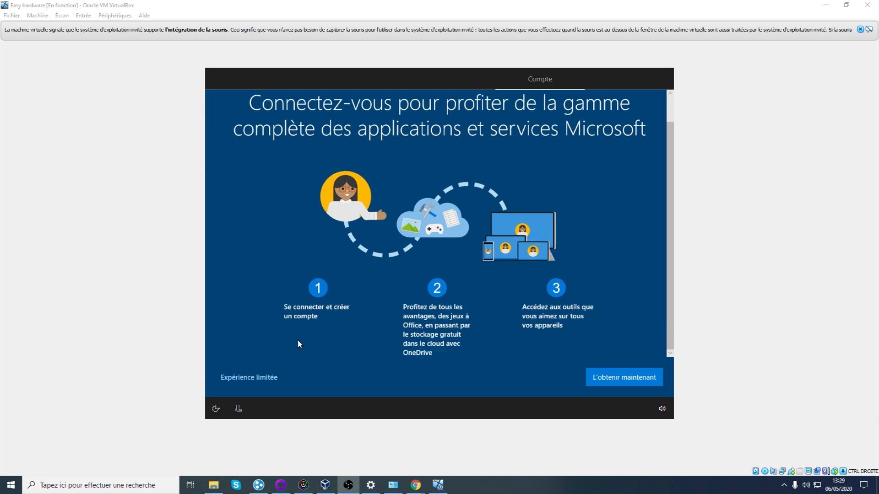
click(250, 378)
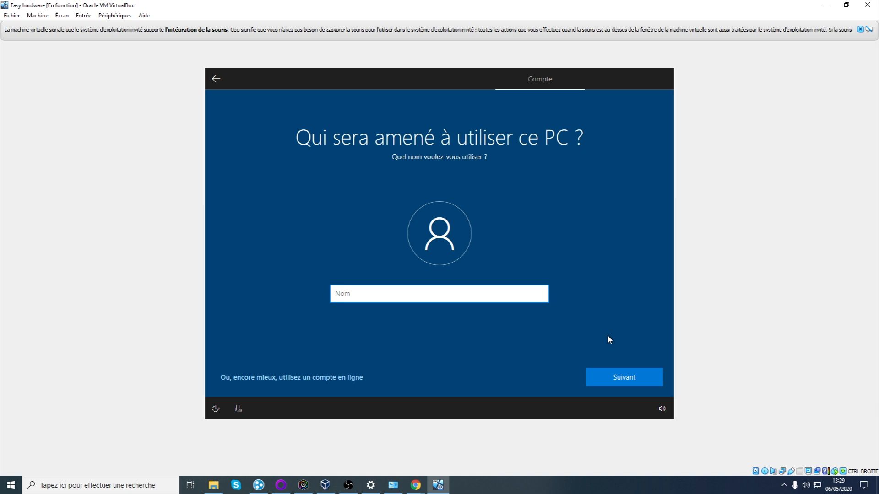
Create the local account 'Easy Hardware' and leave its password empty.
click(360, 284)
click(358, 289)
text(Easy Hardware)
click(617, 375)
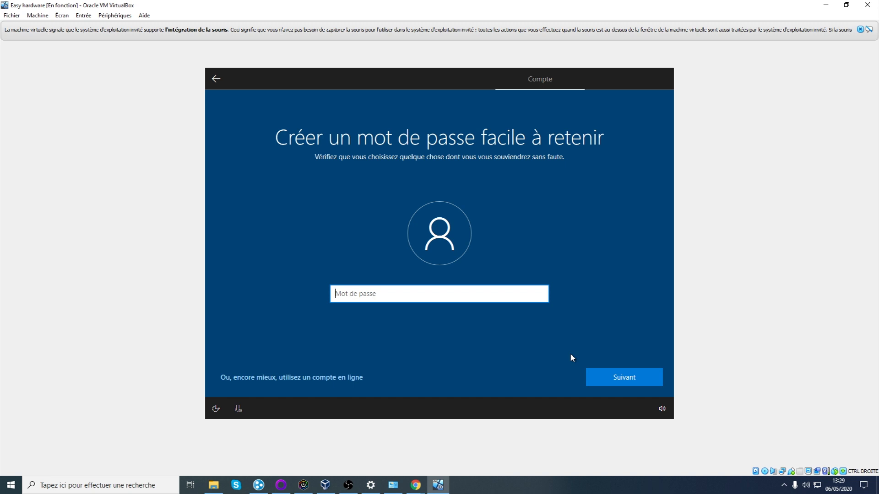
click(624, 381)
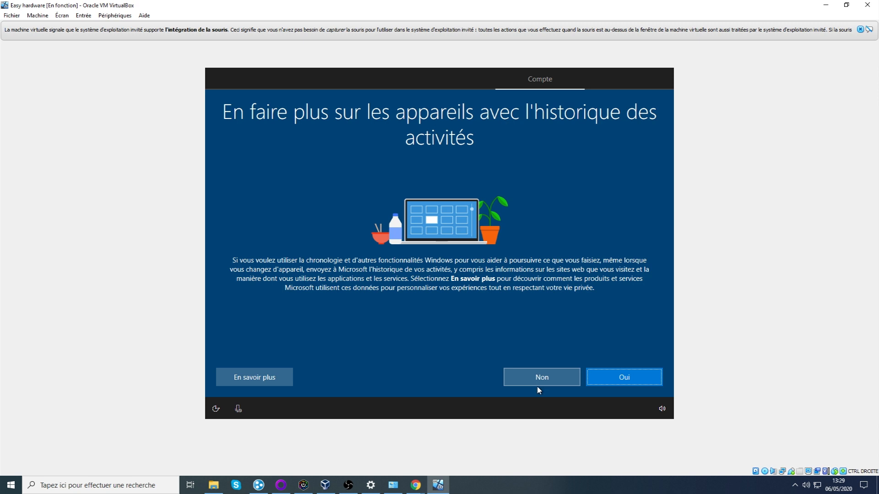
Decline activity history, Cortana and online speech recognition.
click(543, 378)
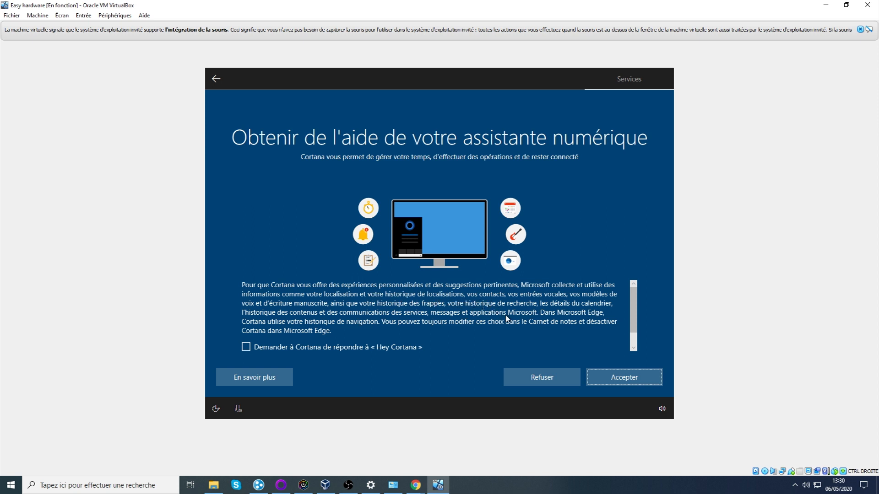
click(551, 381)
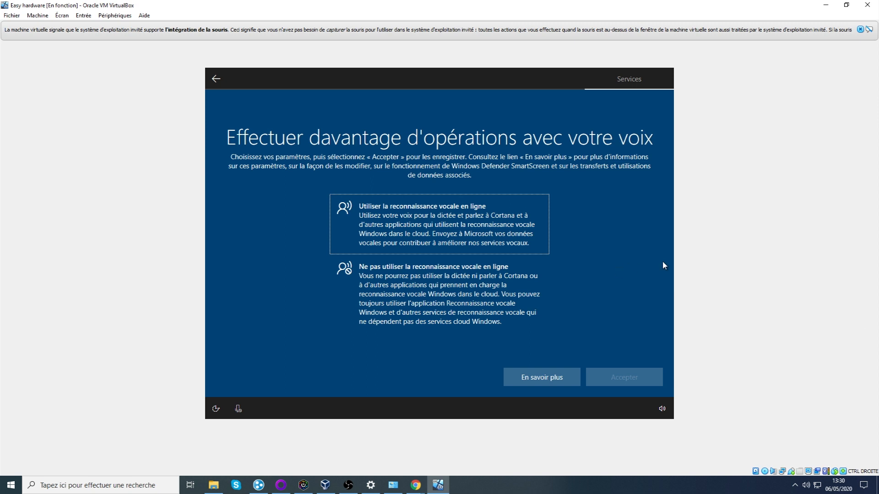
click(485, 296)
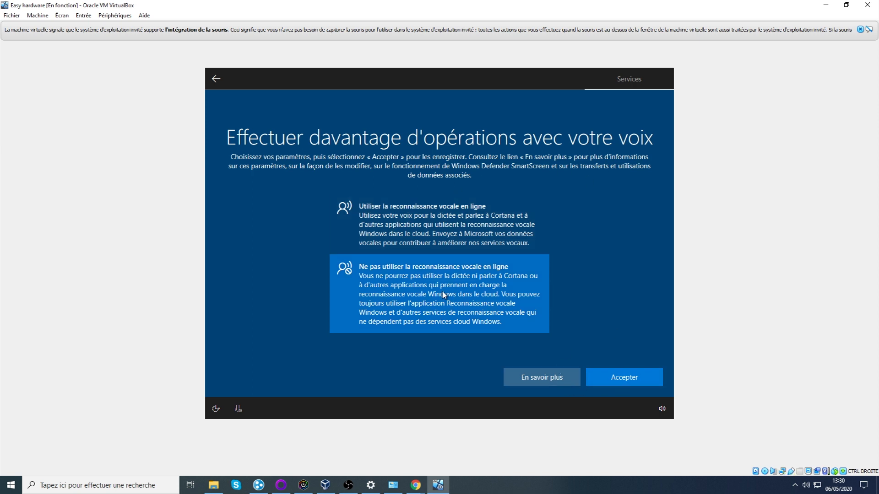
click(633, 381)
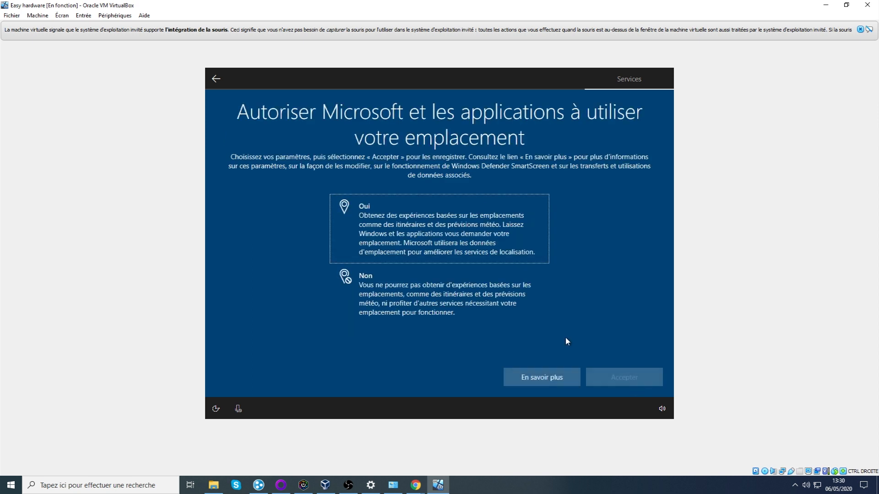
Deny location access and turn off Find my device.
click(407, 311)
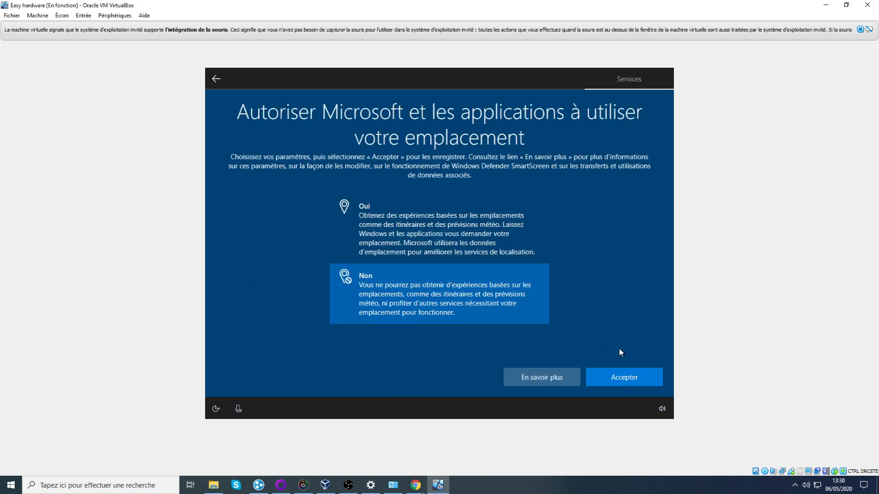
click(628, 382)
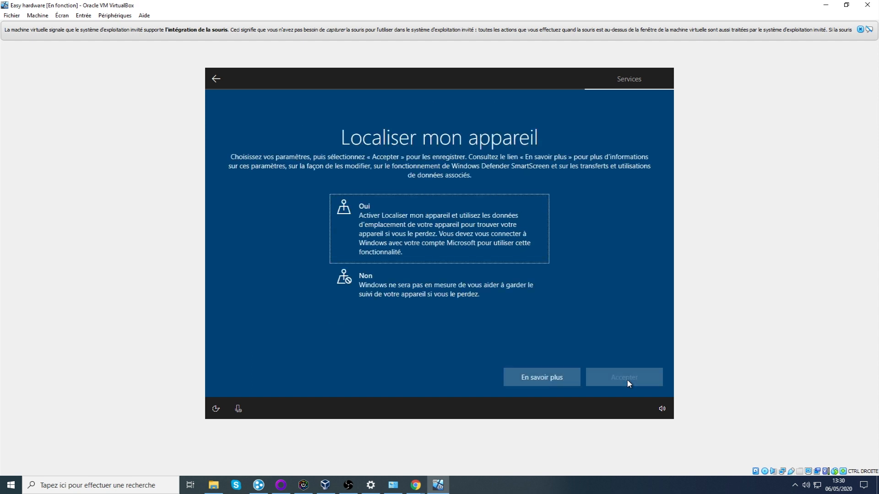
click(449, 302)
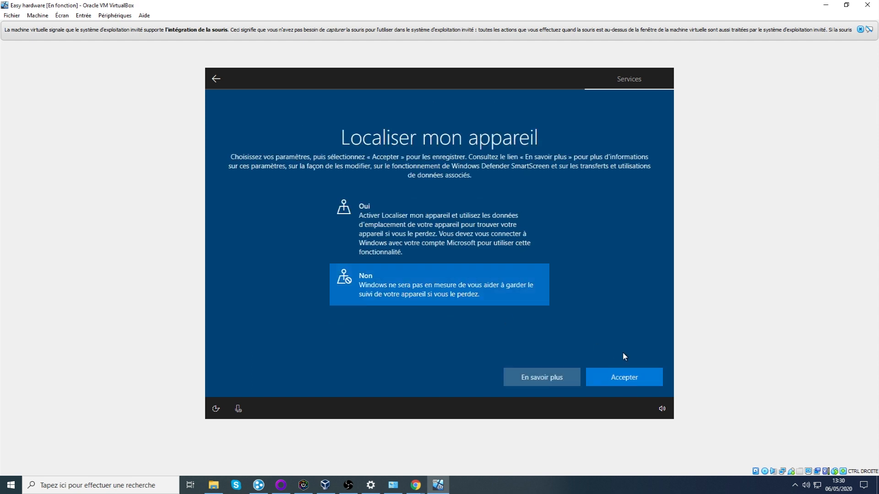
click(619, 382)
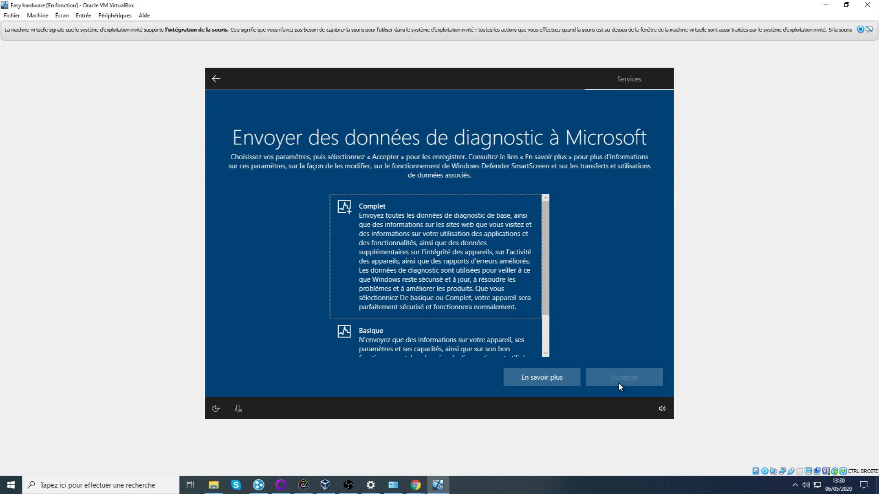
Limit diagnostic data sent to Microsoft to Basique.
scroll(430, 278, down, 2)
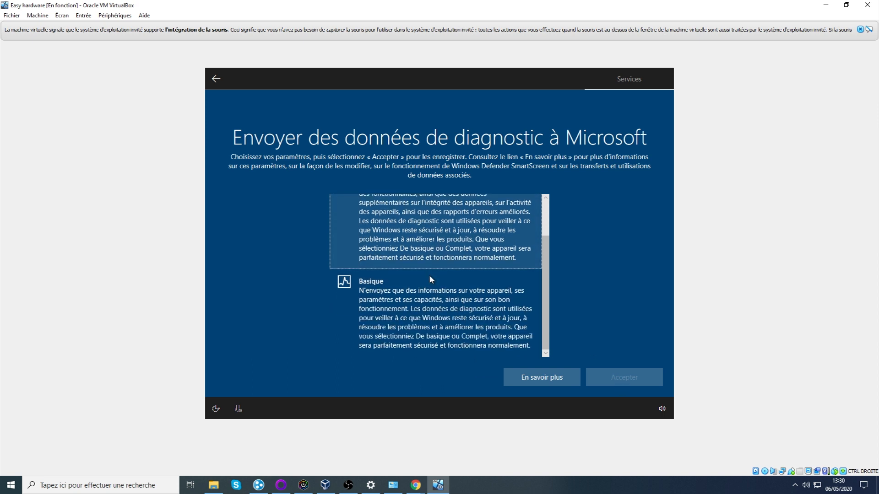
scroll(429, 278, up, 2)
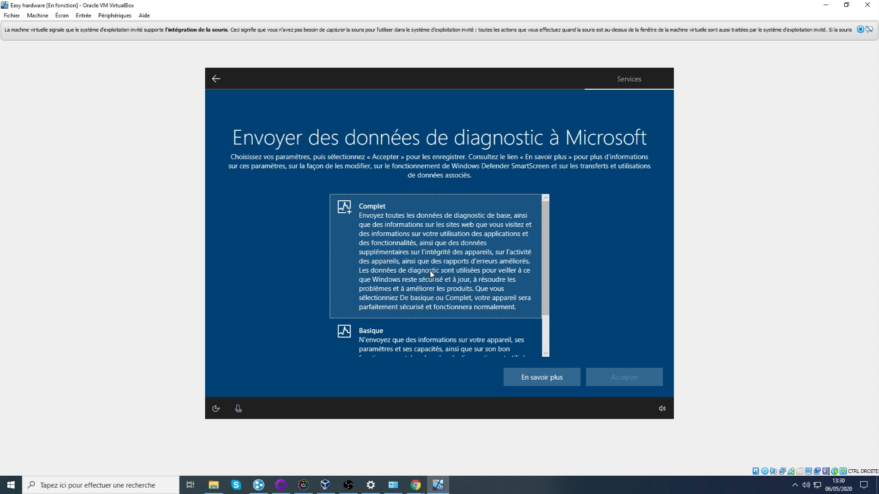
scroll(430, 271, down, 2)
click(430, 271)
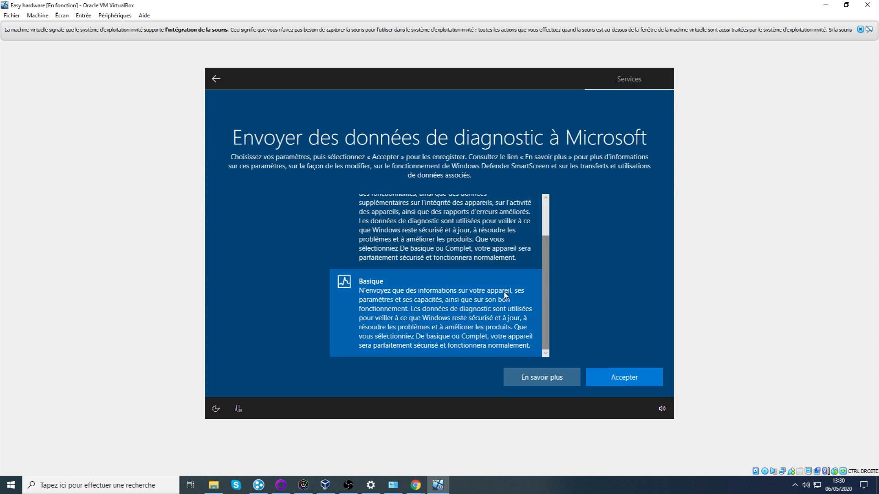
scroll(466, 280, up, 2)
scroll(467, 280, down, 2)
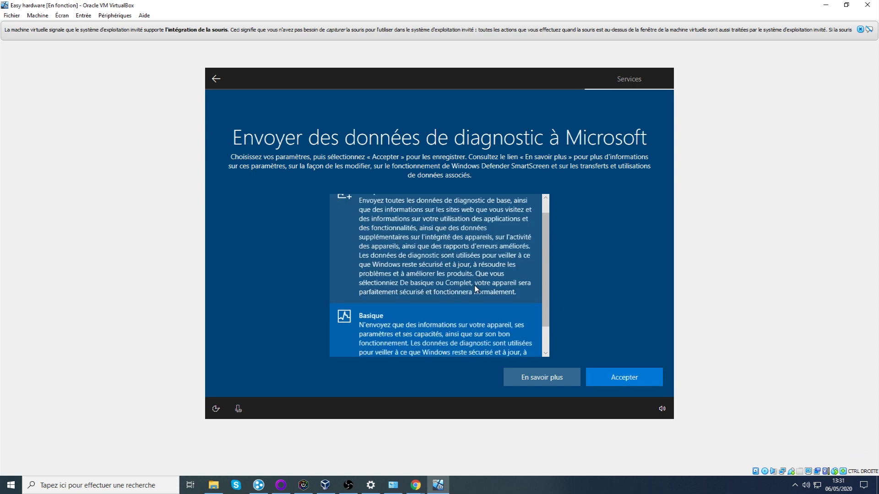
click(636, 383)
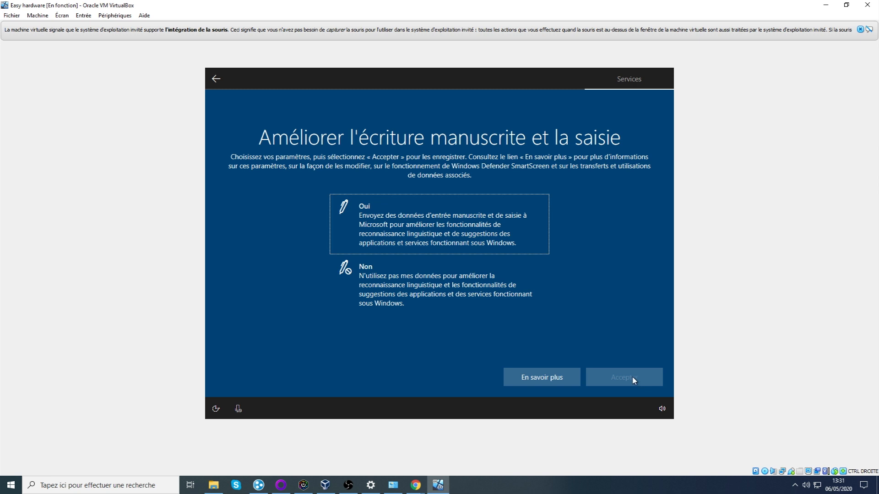
Decline handwriting and typing data, tailored experiences and the advertising ID.
click(446, 288)
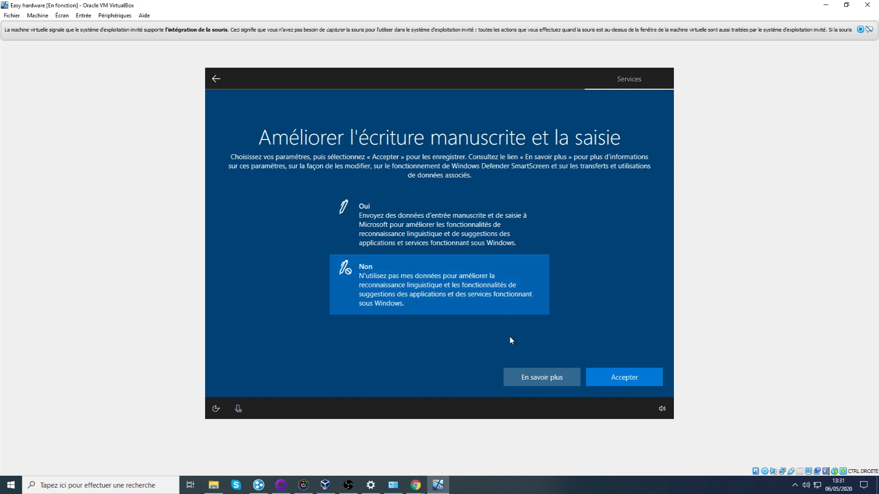
click(630, 378)
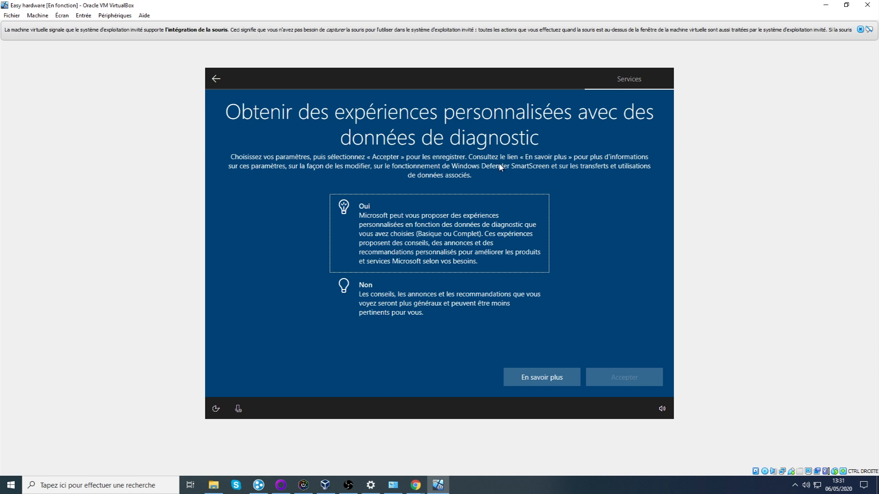
click(427, 316)
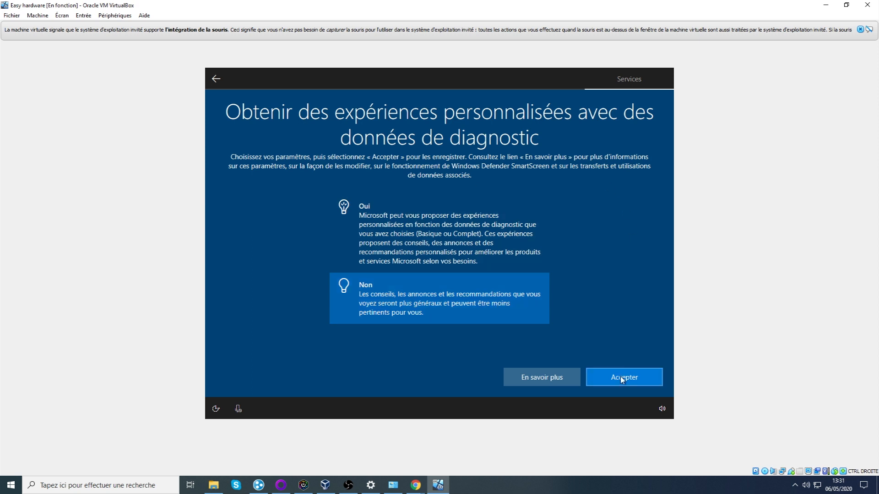
click(635, 379)
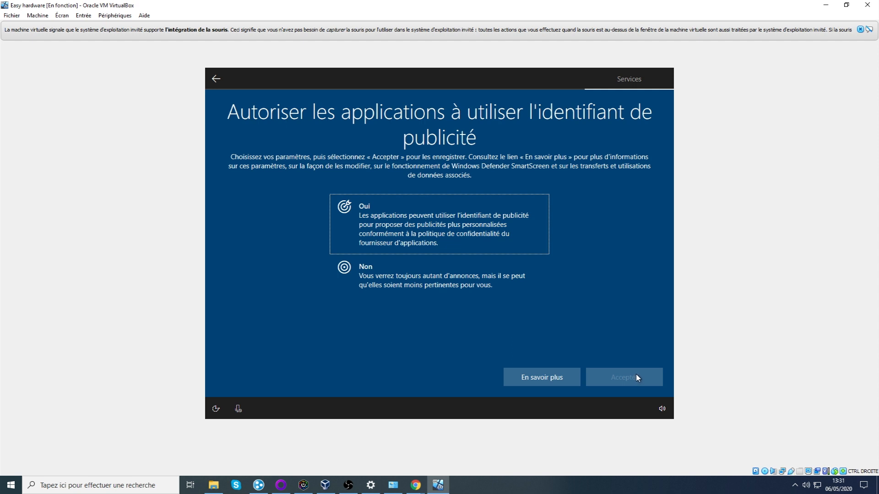
click(429, 295)
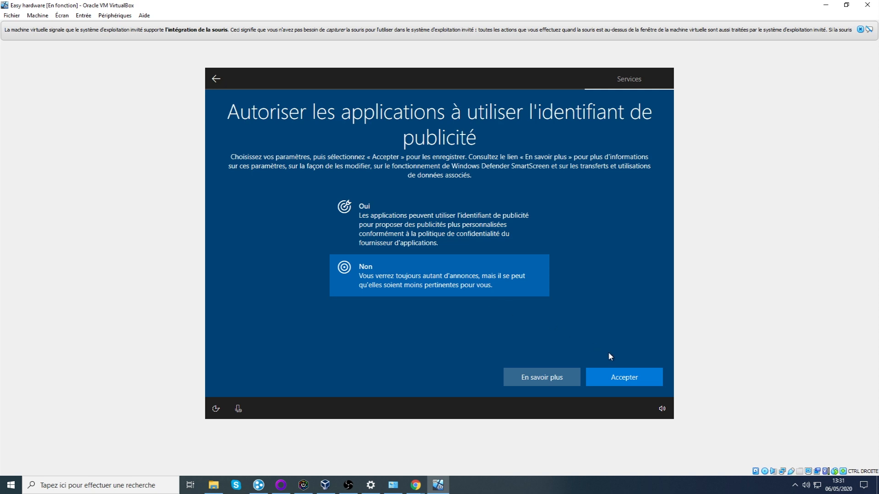
click(631, 383)
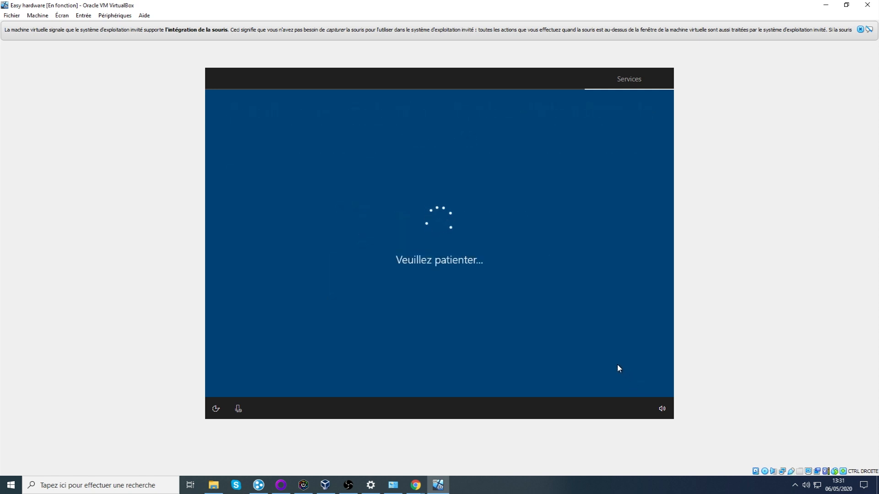